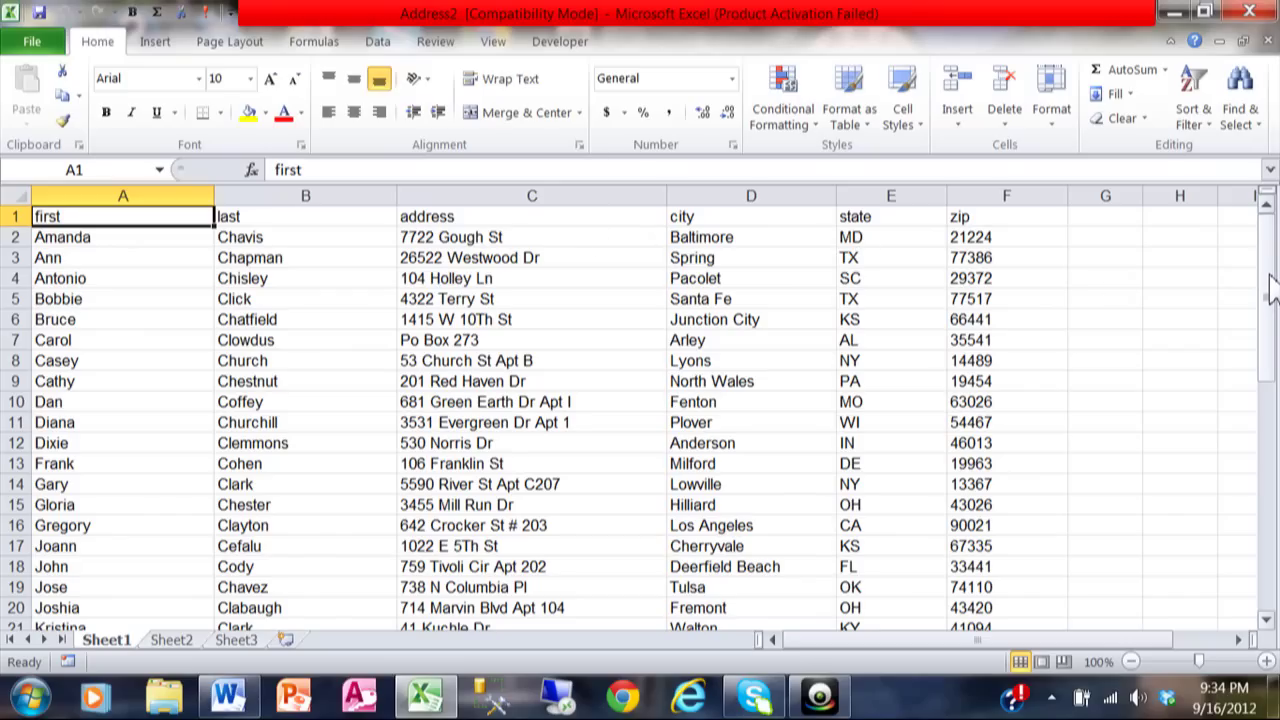
Switch to the blank Word document and bring up the Start Mail Merge document types
mouse_move(1270, 290)
mouse_down()
mouse_move(1268, 497)
mouse_move(1268, 278)
mouse_up()
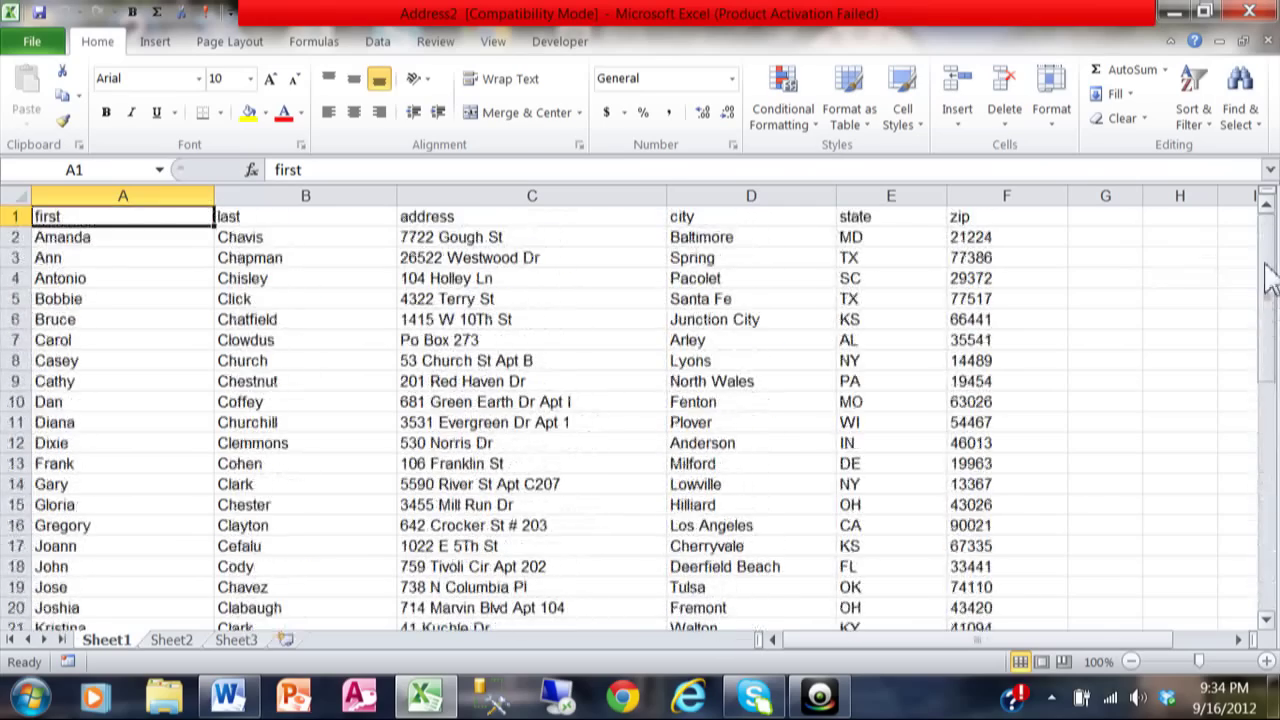
click(228, 700)
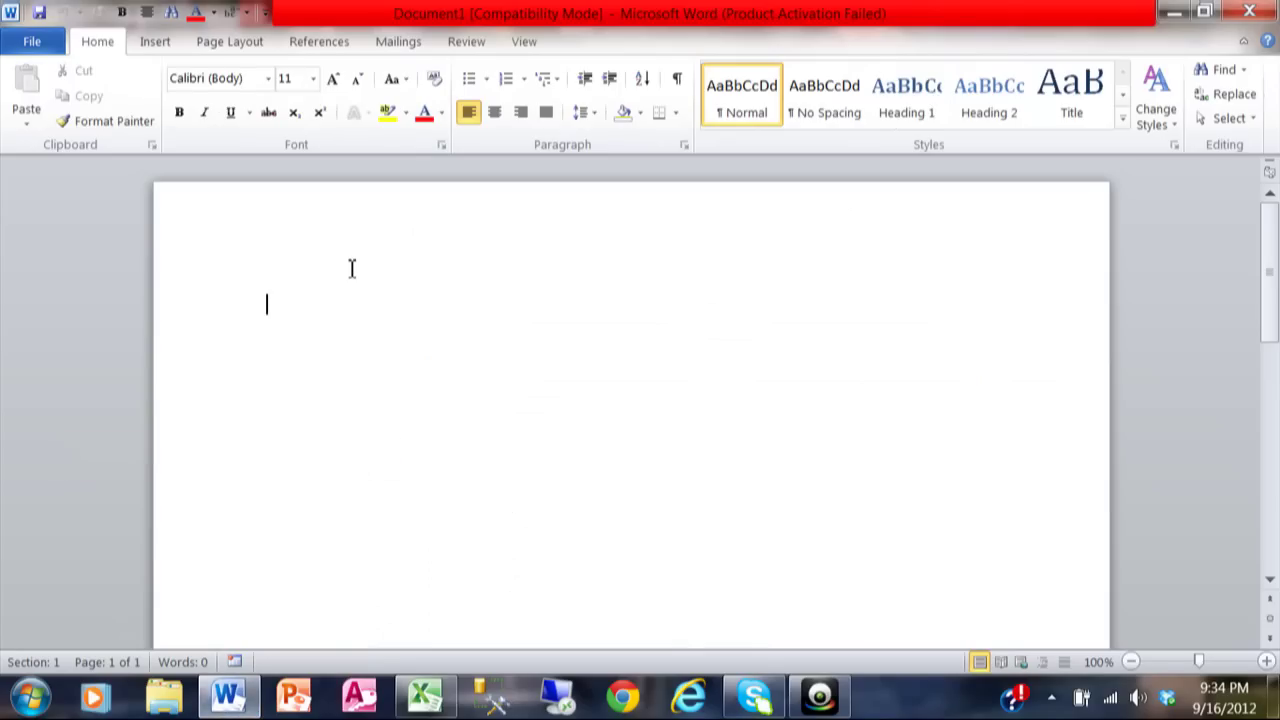
click(398, 45)
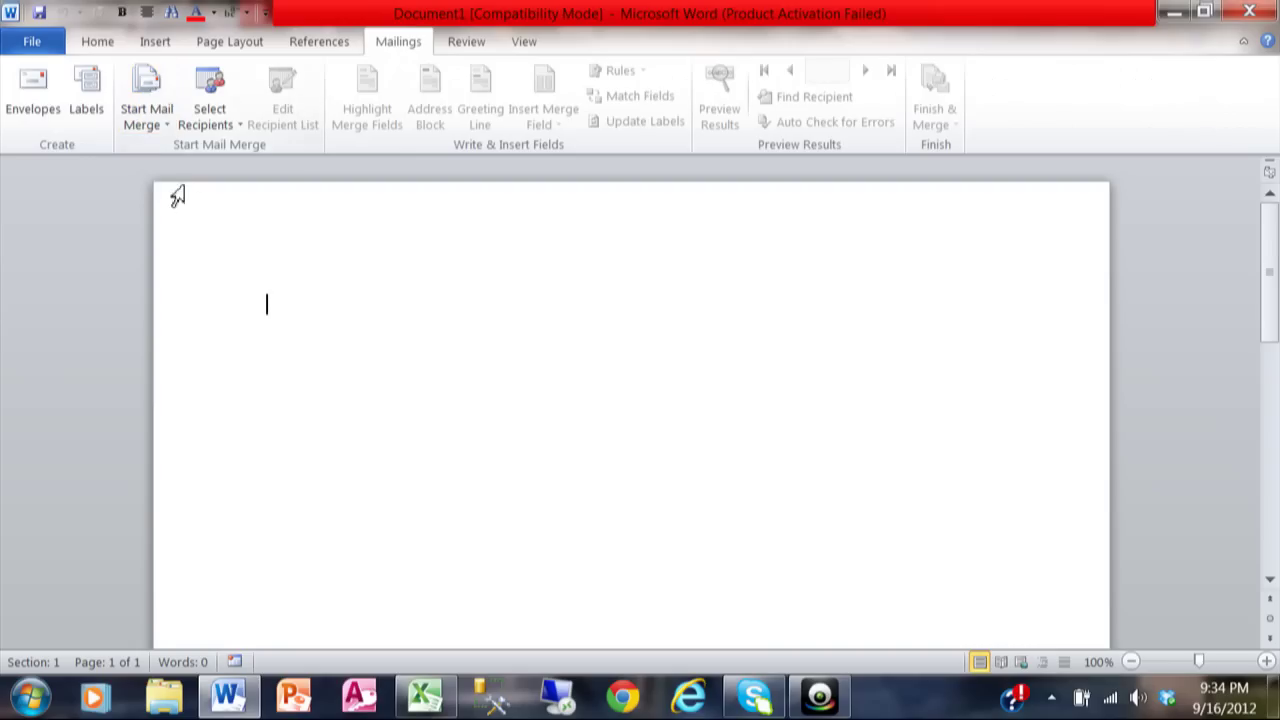
click(167, 126)
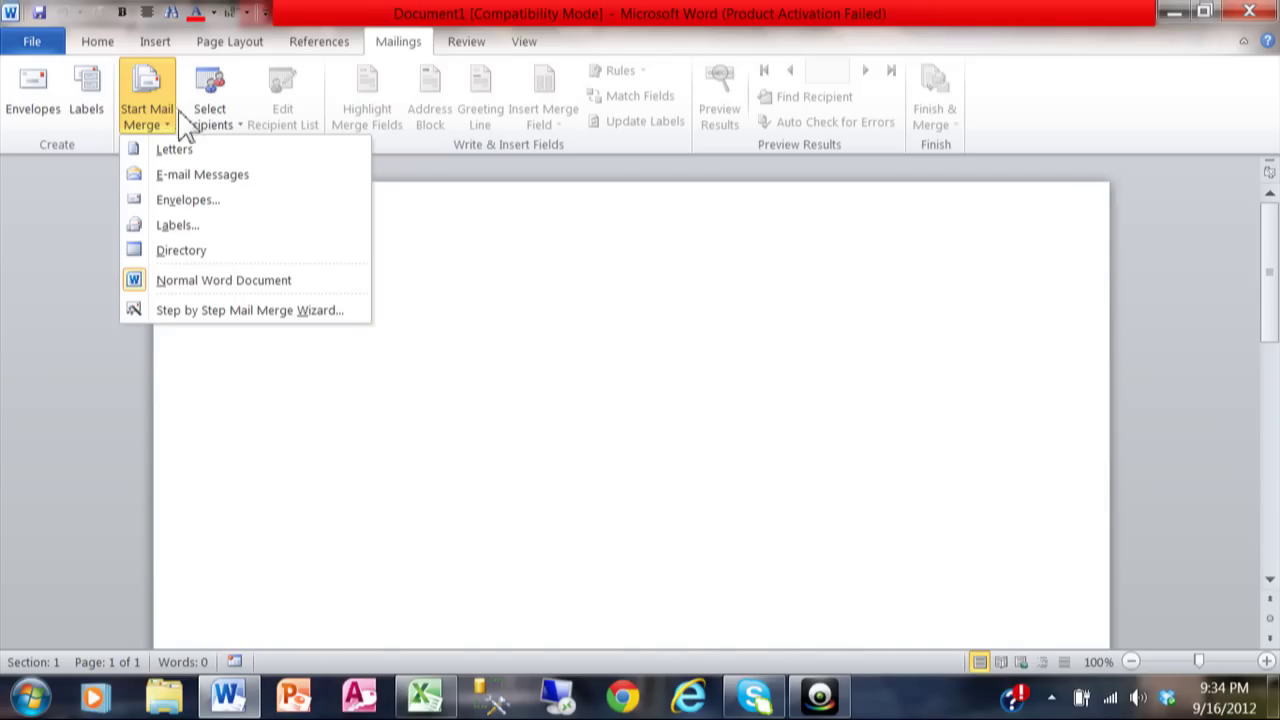
Start a Labels mail merge and set the label vendor to Avery US Letter
click(188, 226)
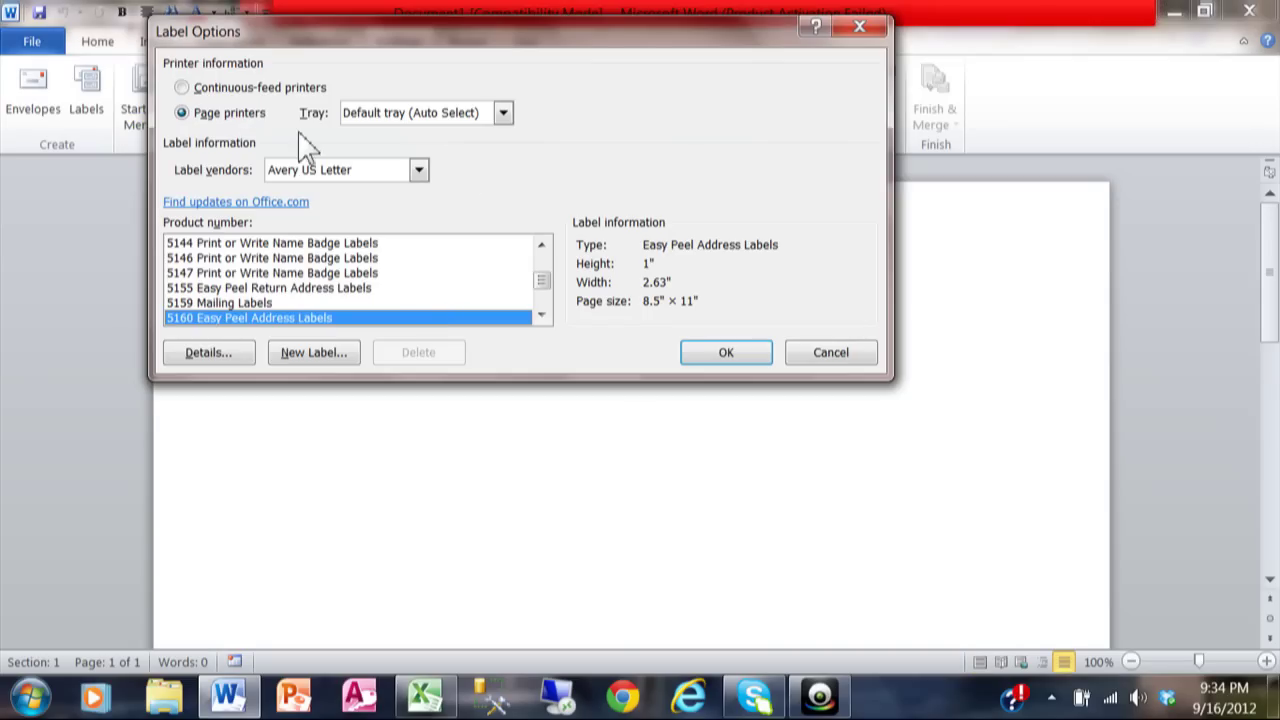
click(419, 172)
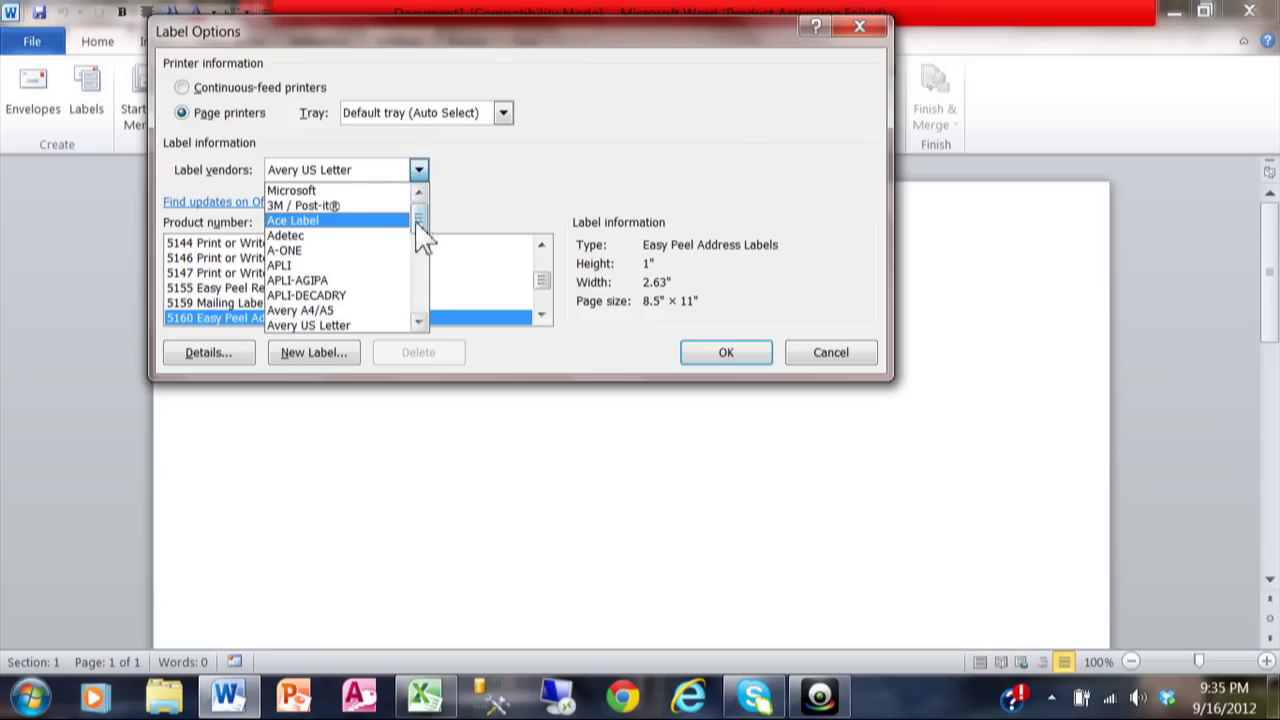
mouse_move(420, 222)
mouse_down()
mouse_move(432, 325)
mouse_move(424, 244)
mouse_up()
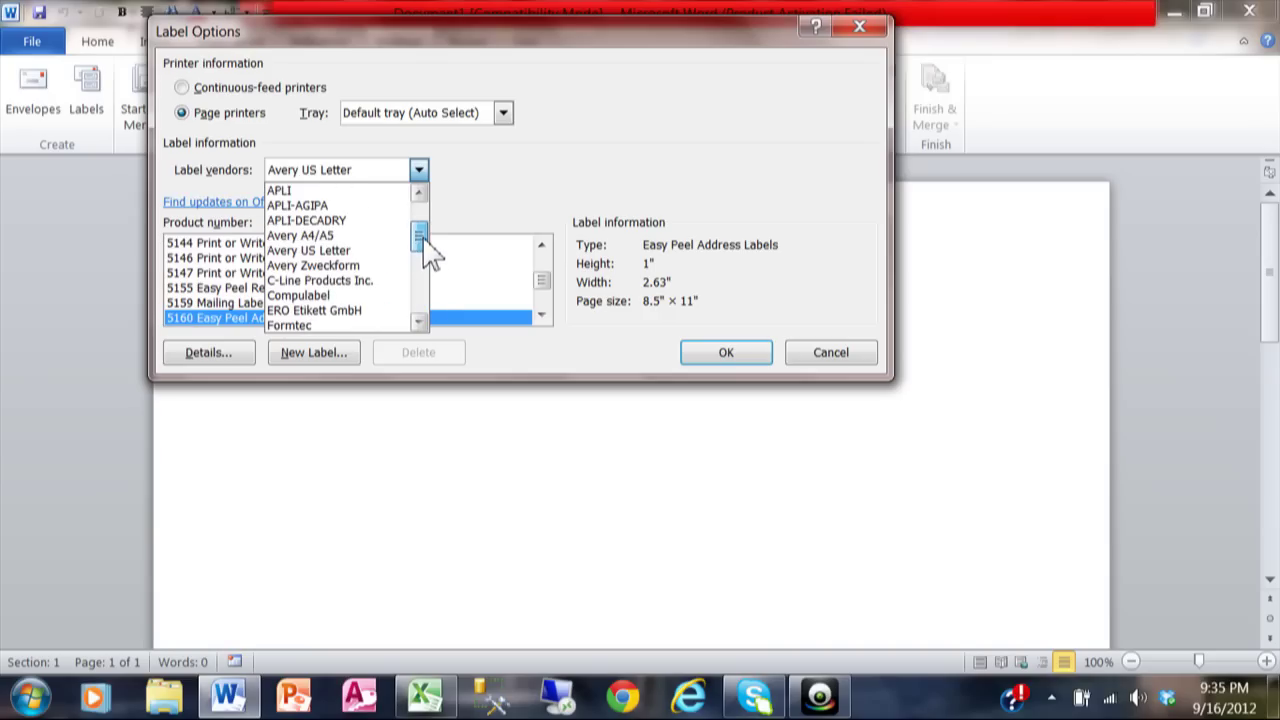
click(364, 252)
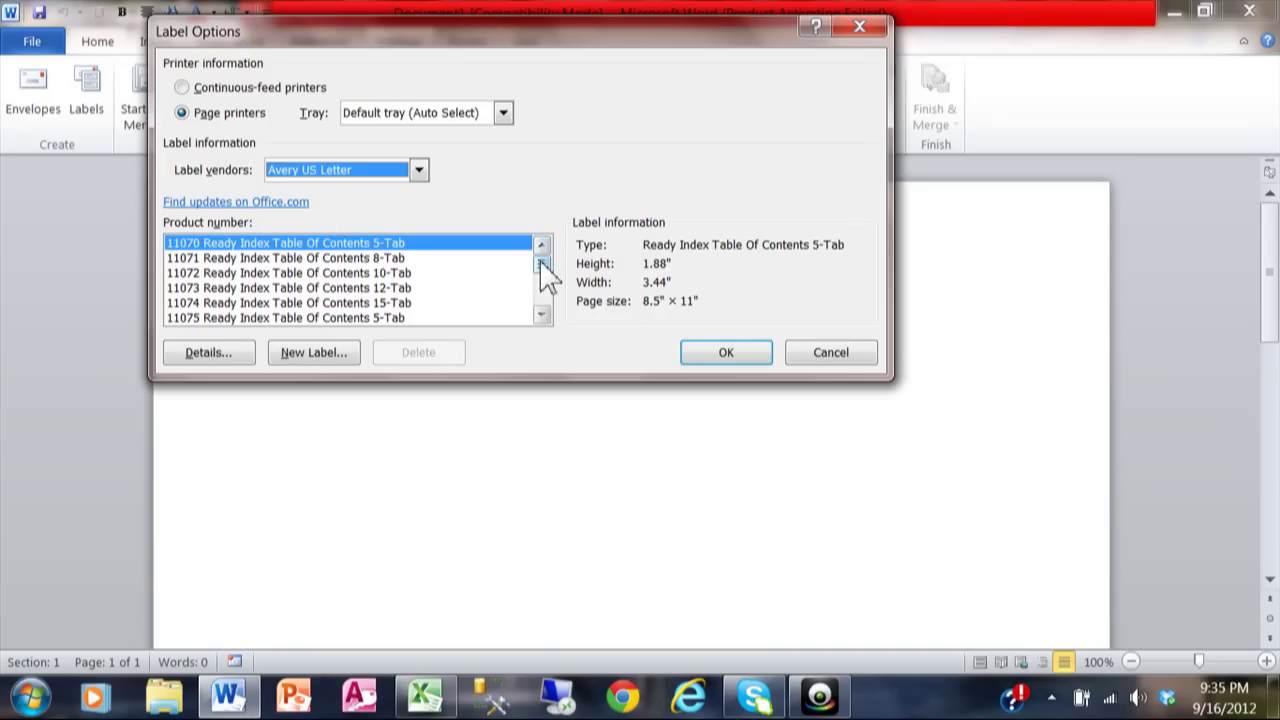
Select product number 5160 Easy Peel Address Labels
drag(541, 263, 542, 280)
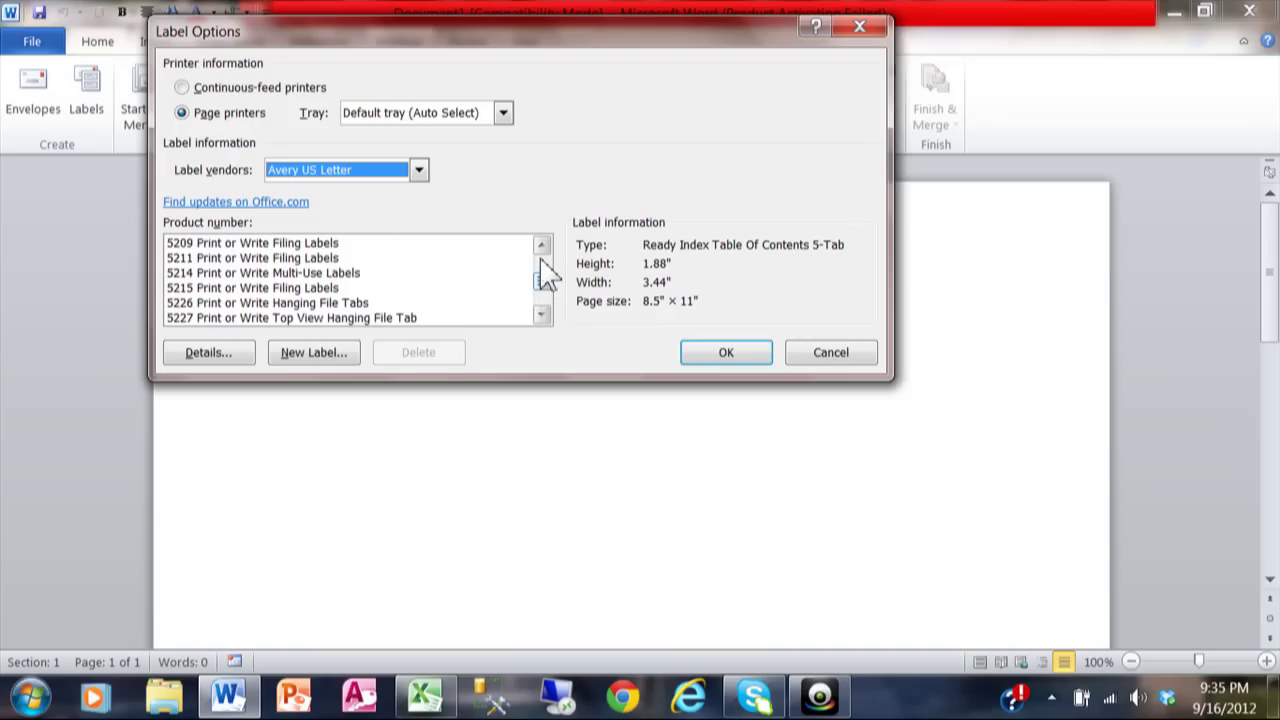
click(541, 246)
click(541, 246)
click(541, 246)
click(541, 246)
click(541, 246)
click(541, 246)
click(541, 246)
click(541, 246)
click(541, 246)
click(541, 246)
click(541, 246)
click(541, 246)
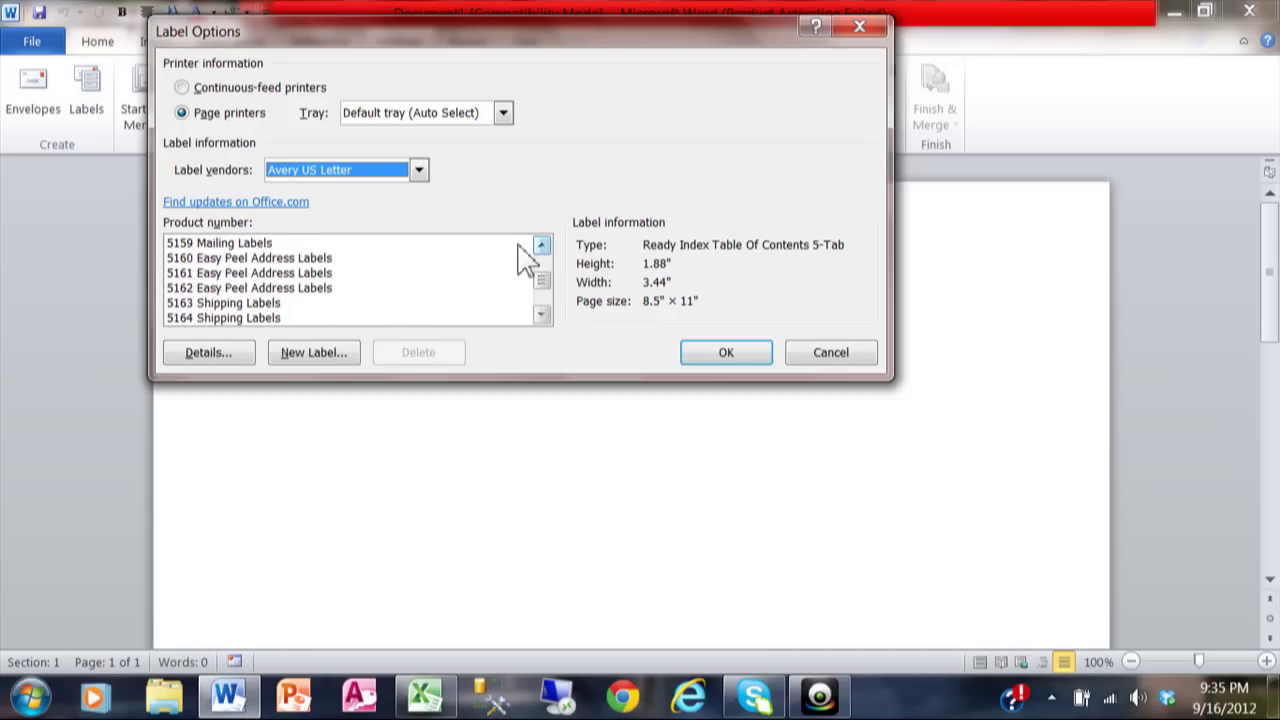
click(201, 263)
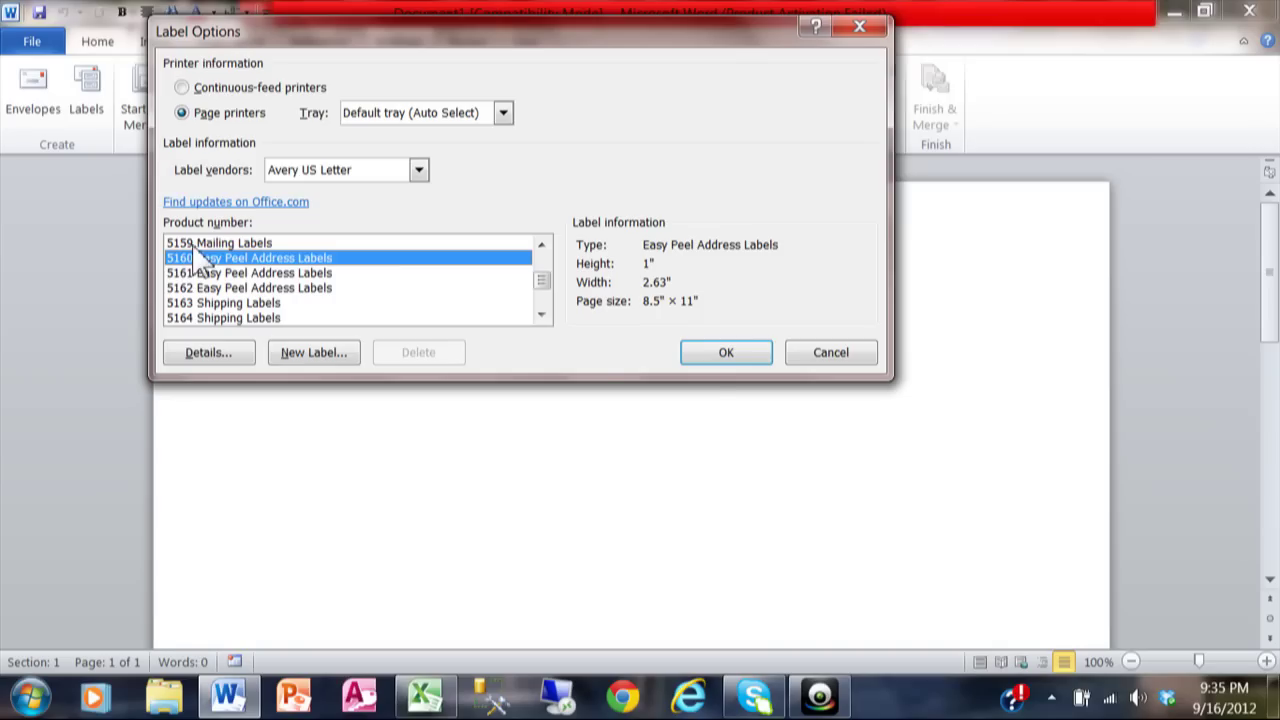
Apply the Avery 5160 labels to build the label grid, then choose Use Existing List for recipients
click(728, 358)
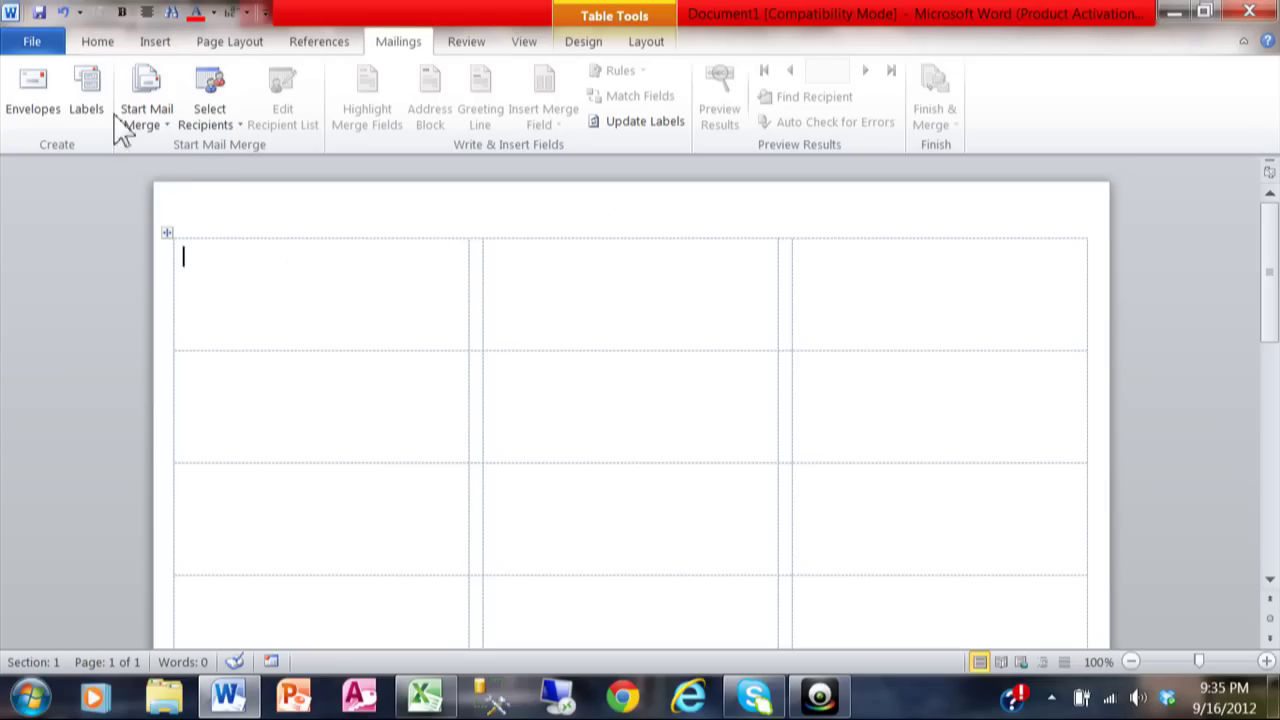
click(230, 138)
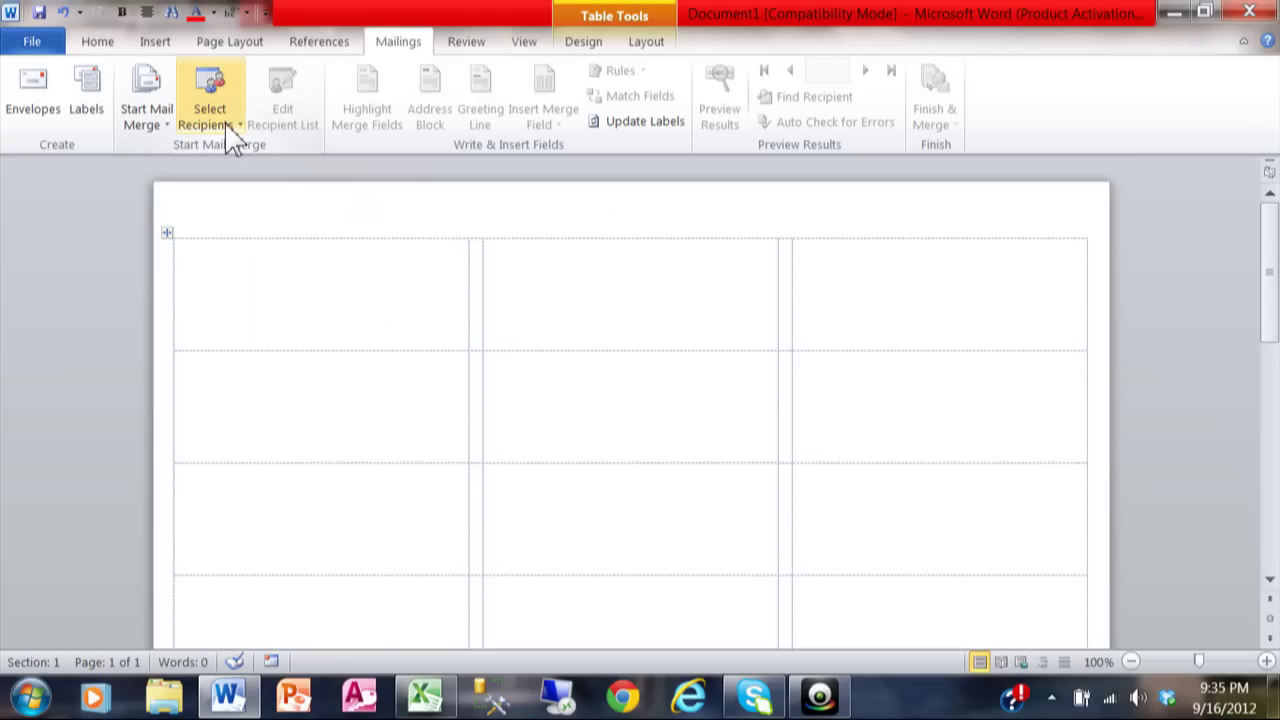
click(230, 138)
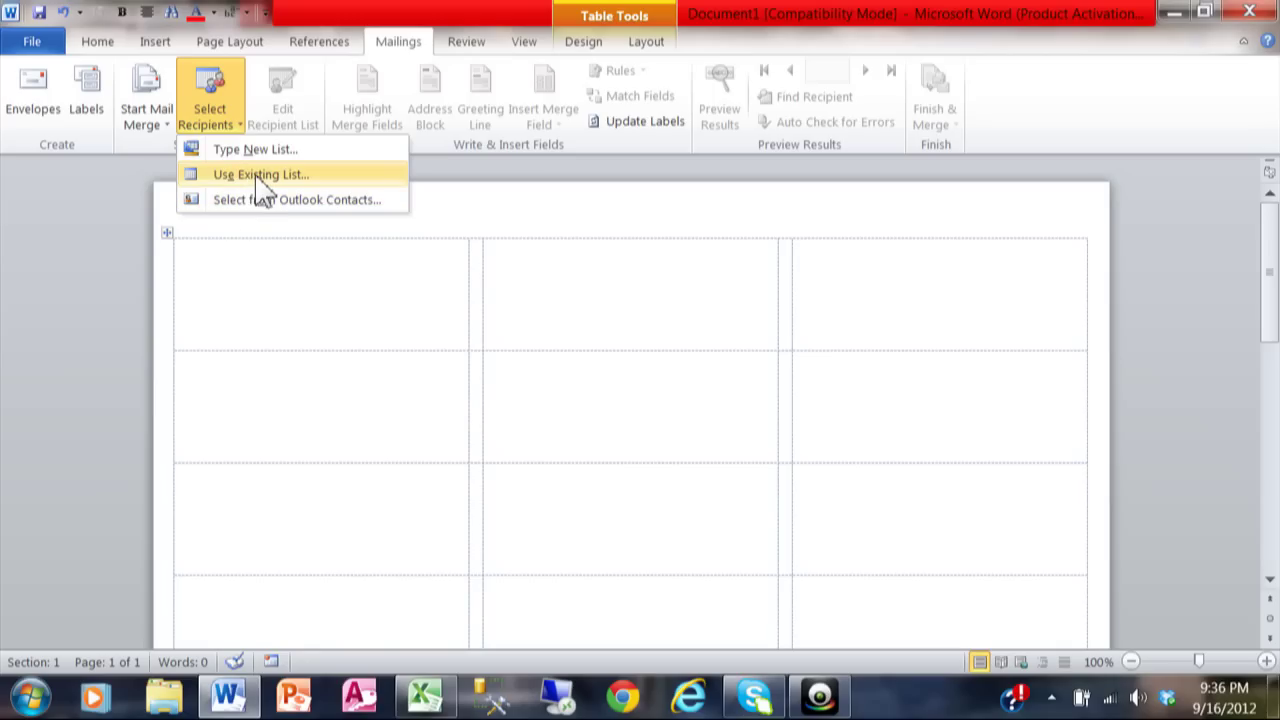
click(262, 178)
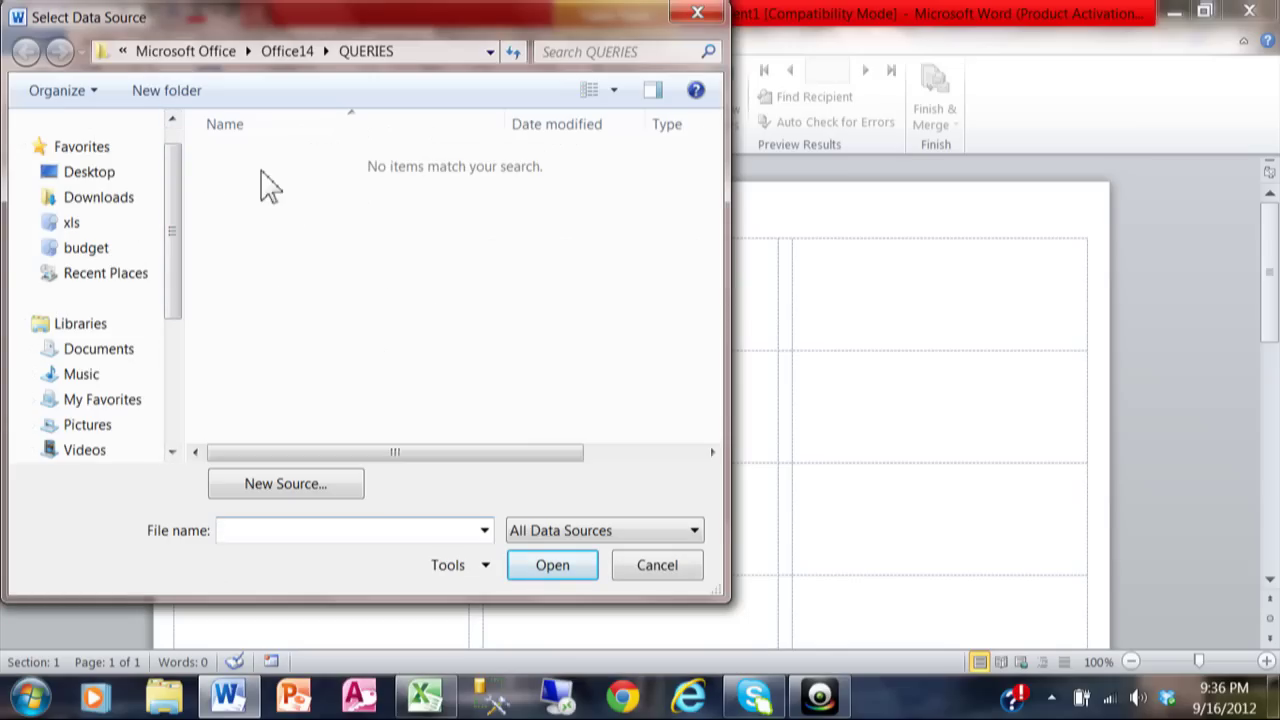
Browse to the excel_class_files folder under My Documents and open the Address2 workbook
click(32, 348)
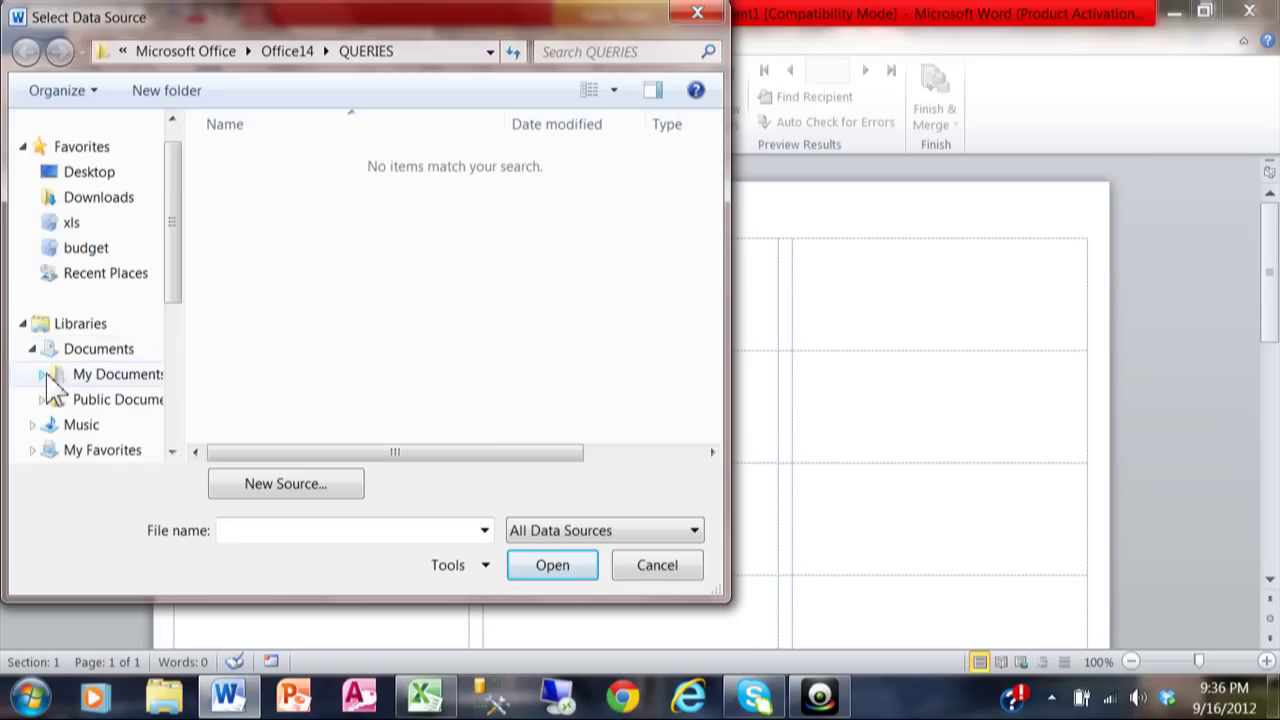
click(42, 375)
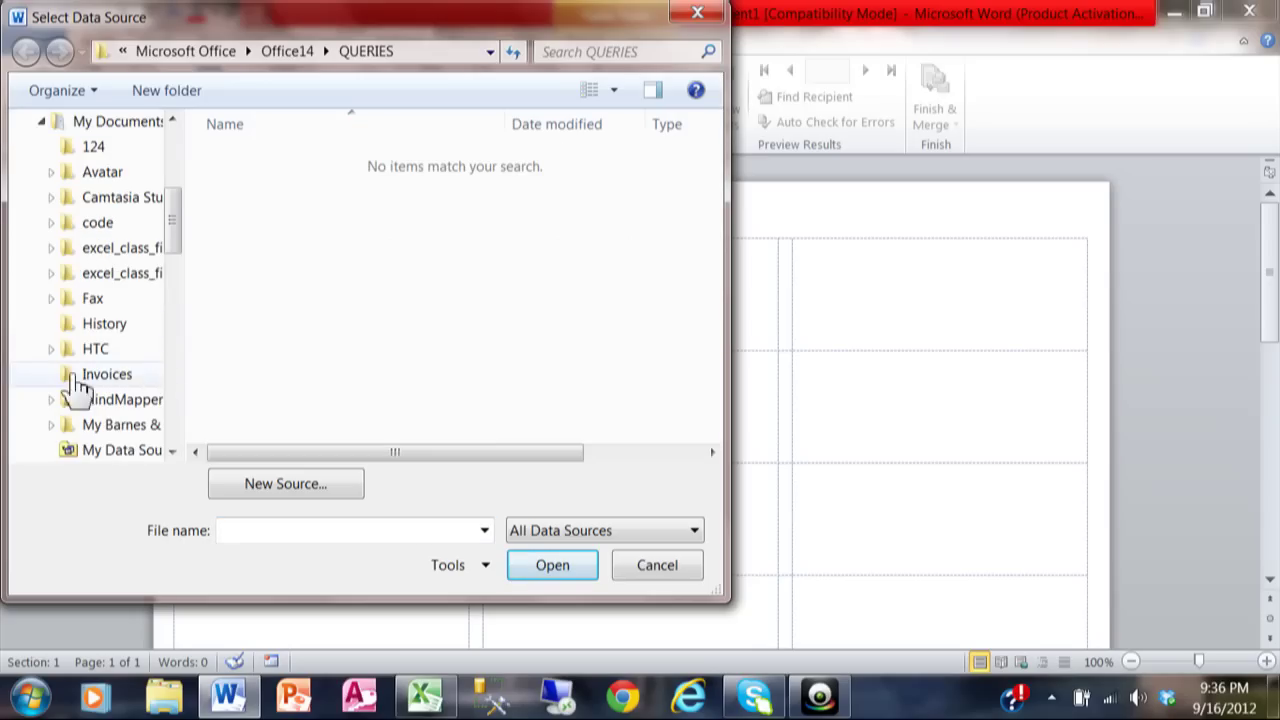
click(140, 287)
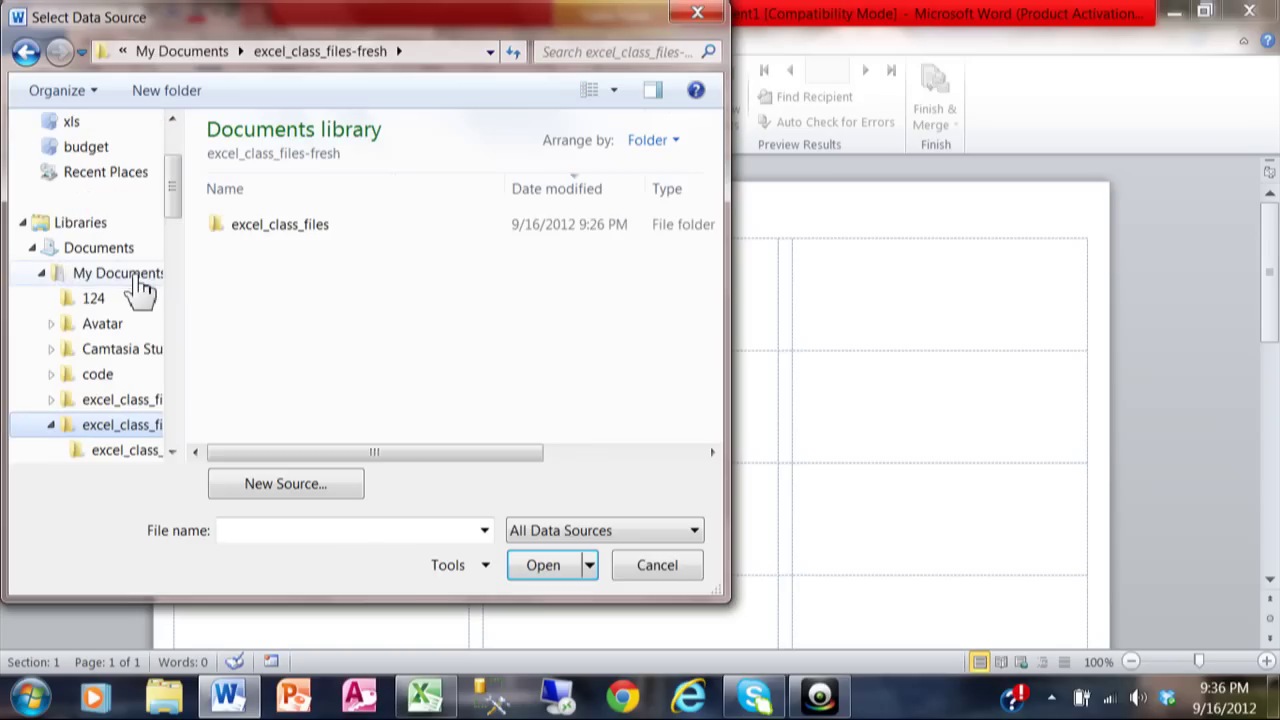
double_click(283, 236)
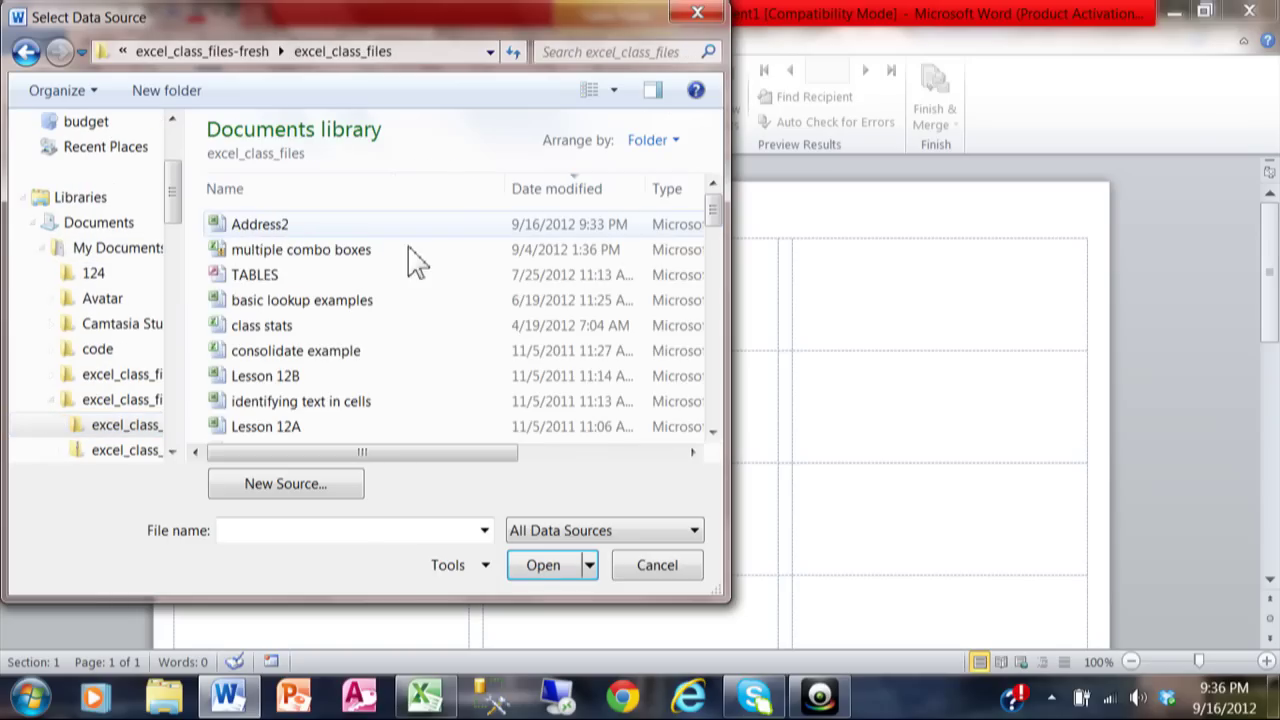
double_click(309, 228)
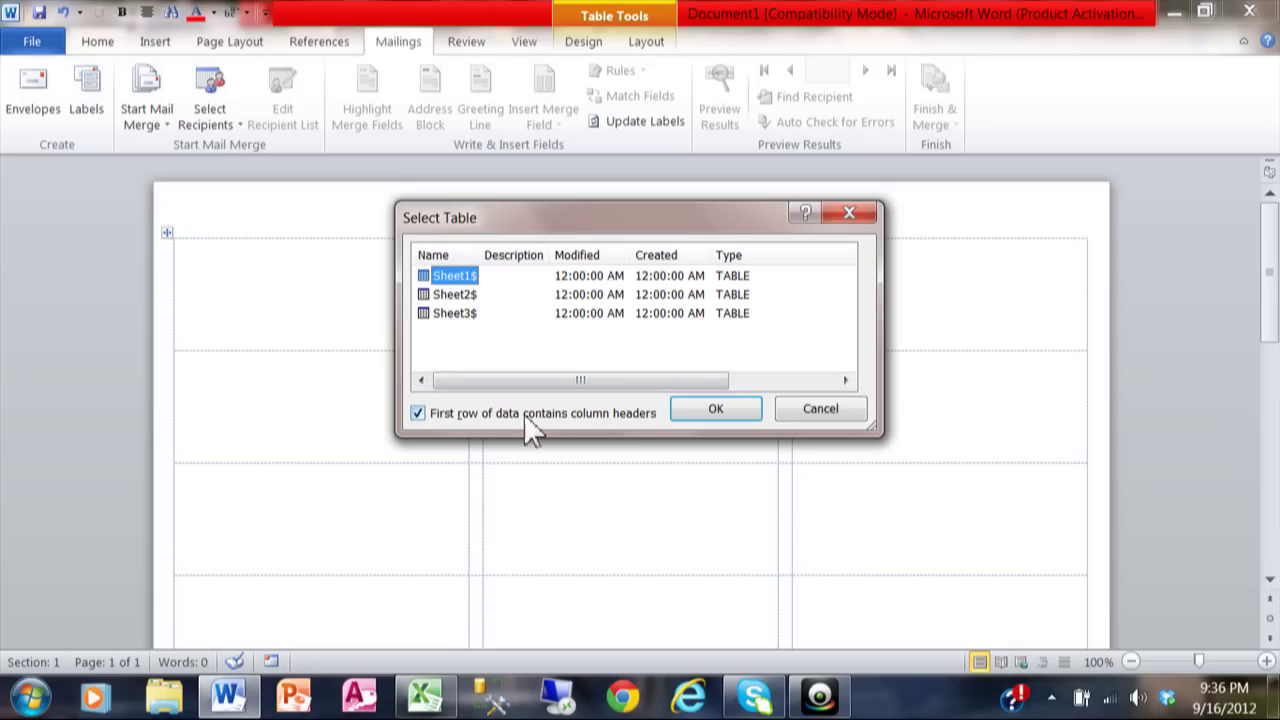
Link Sheet1$ with its header row as recipients, then review and close the recipient list
click(724, 406)
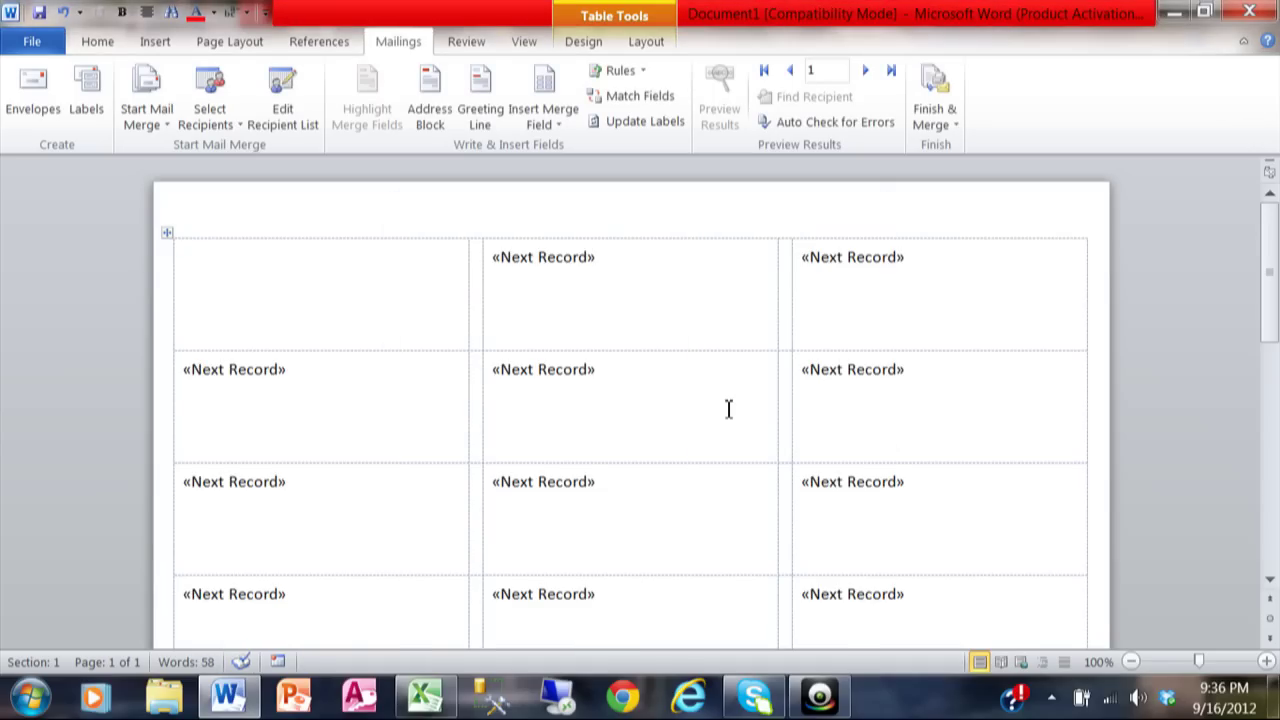
click(283, 116)
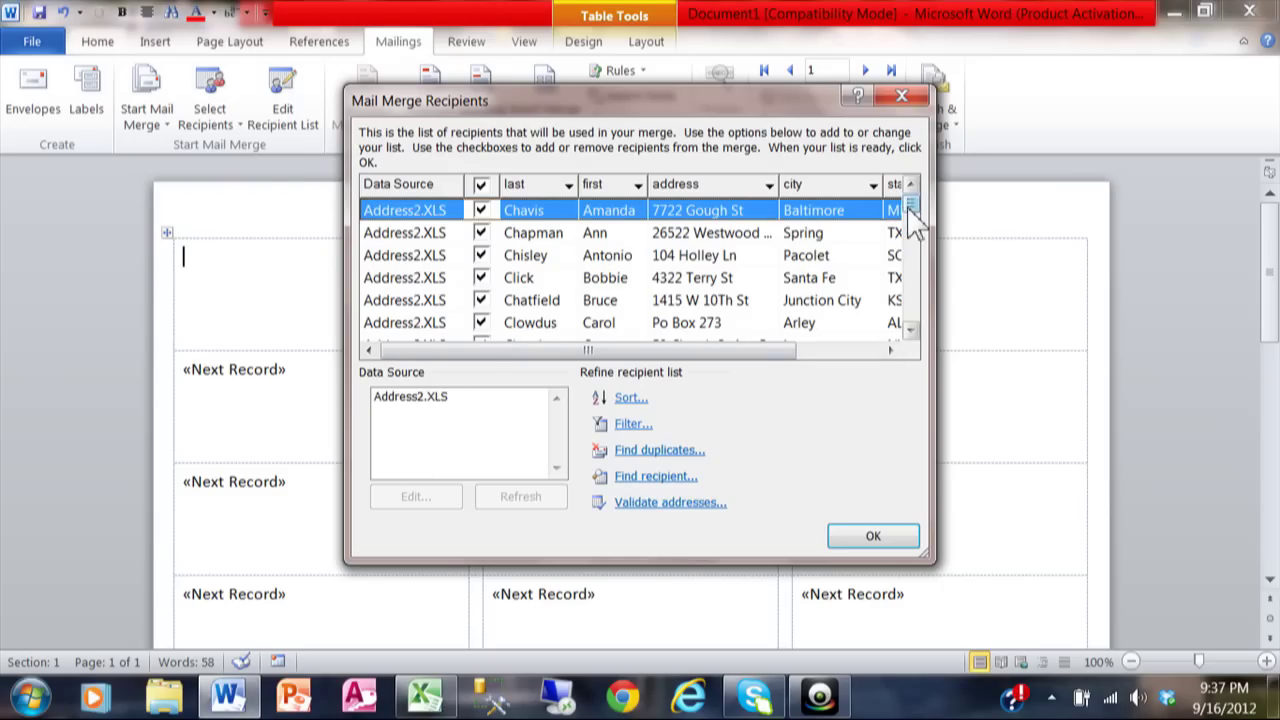
mouse_move(911, 212)
mouse_down()
mouse_move(909, 312)
mouse_move(910, 198)
mouse_up()
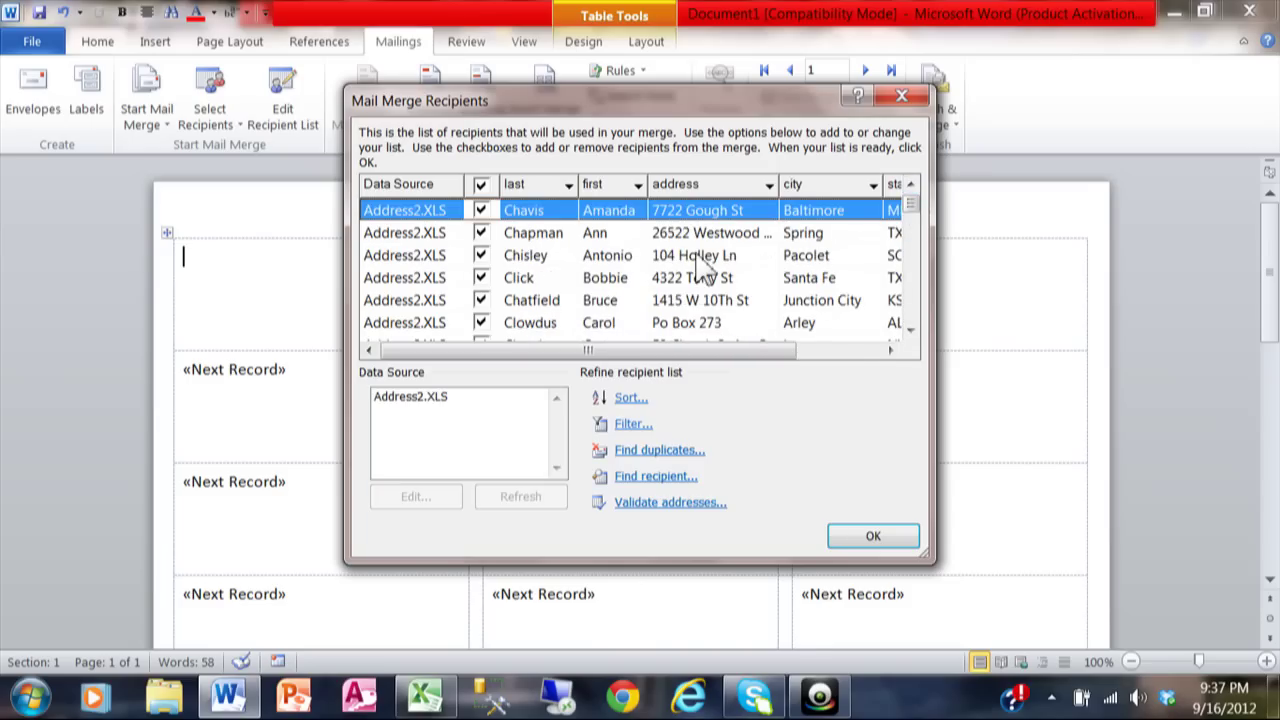
click(917, 95)
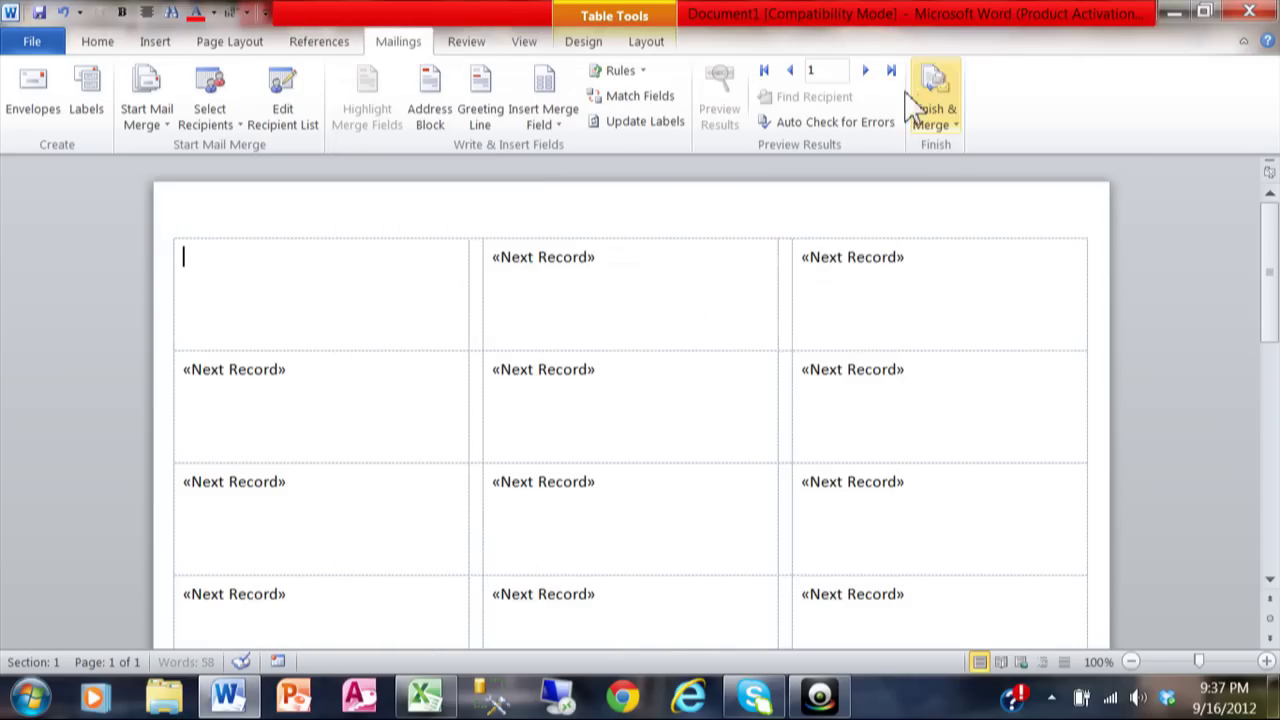
click(558, 125)
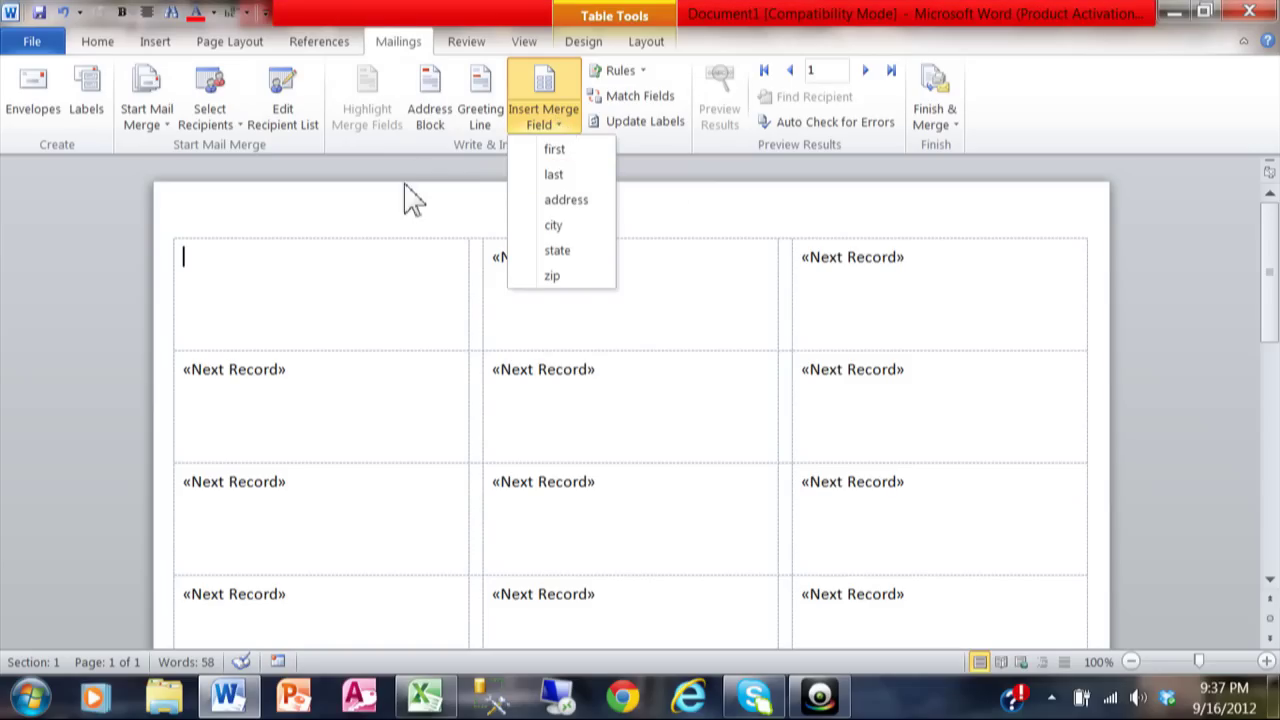
click(450, 203)
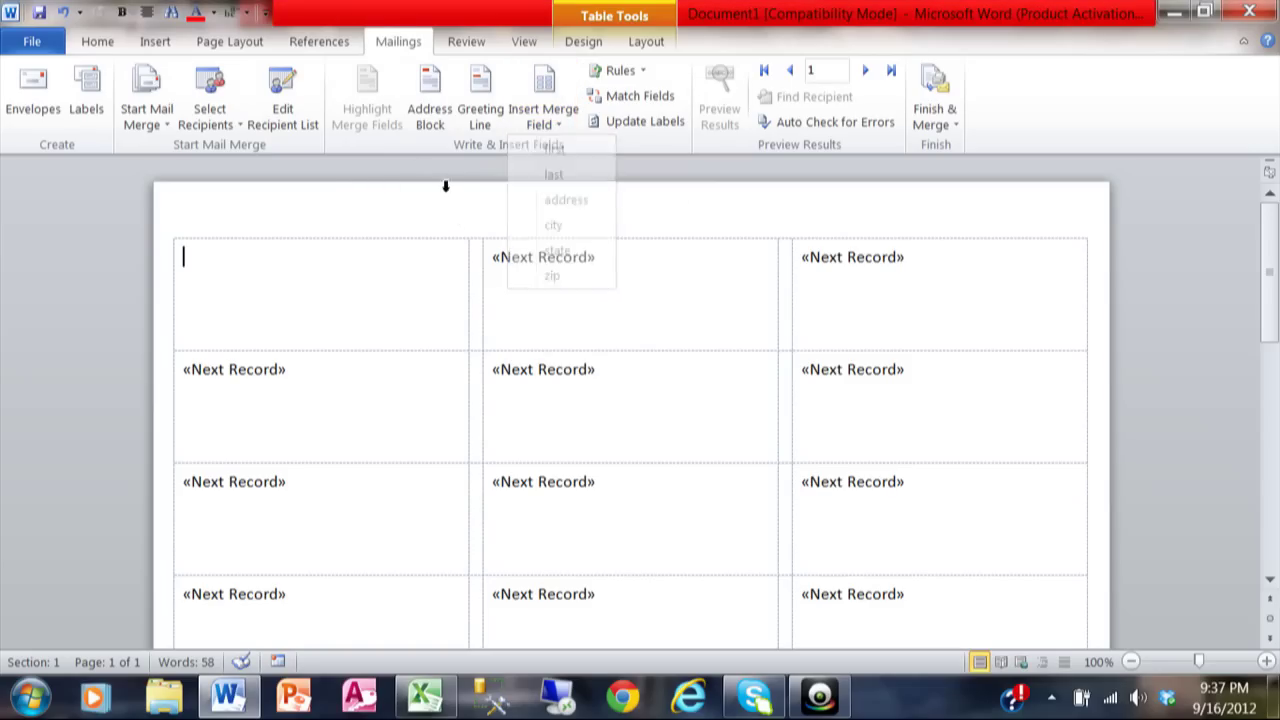
Start an Address Block and confirm the first, last, address, city, state and zip field matches
click(440, 126)
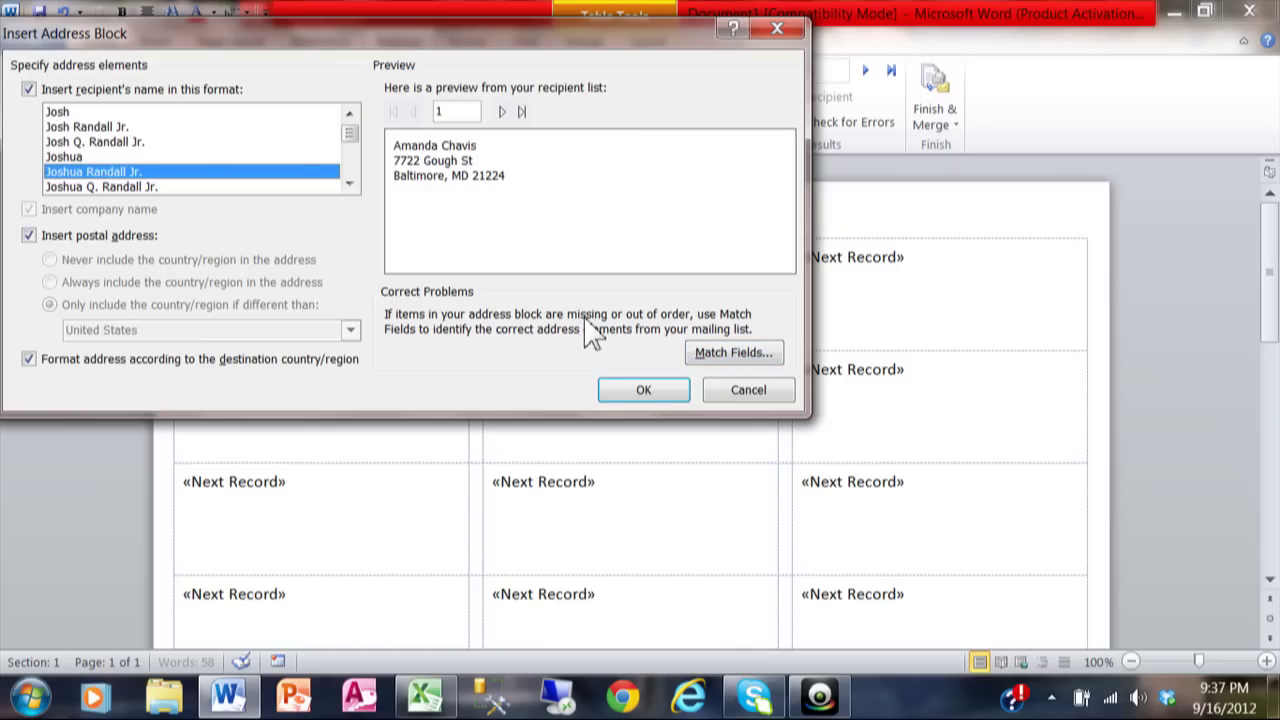
click(728, 358)
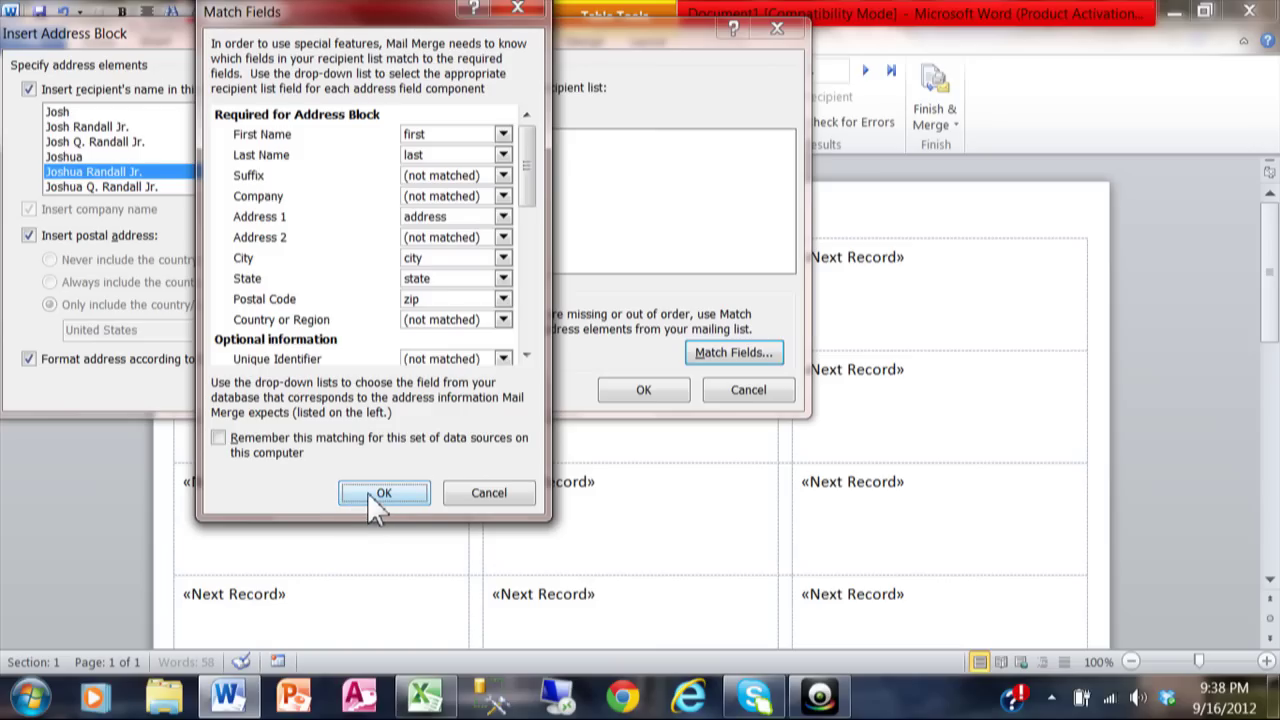
click(368, 492)
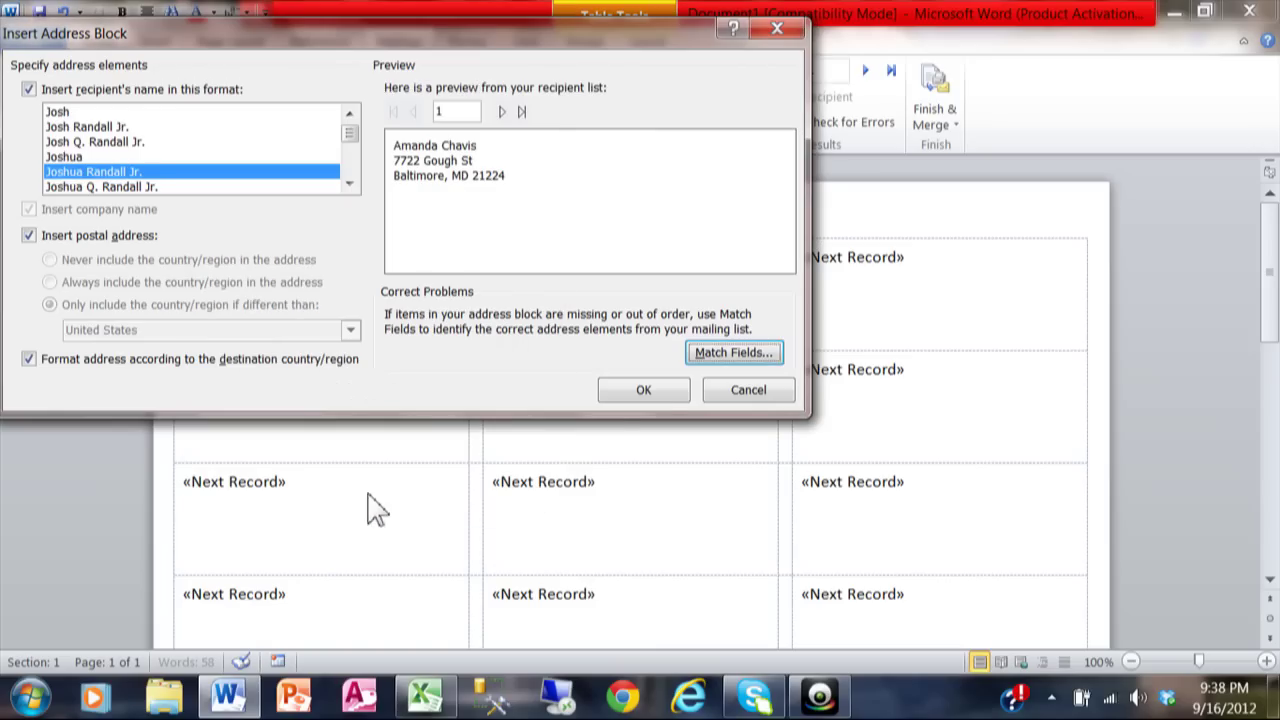
Insert the «AddressBlock» into the first label and update all labels to match
click(637, 391)
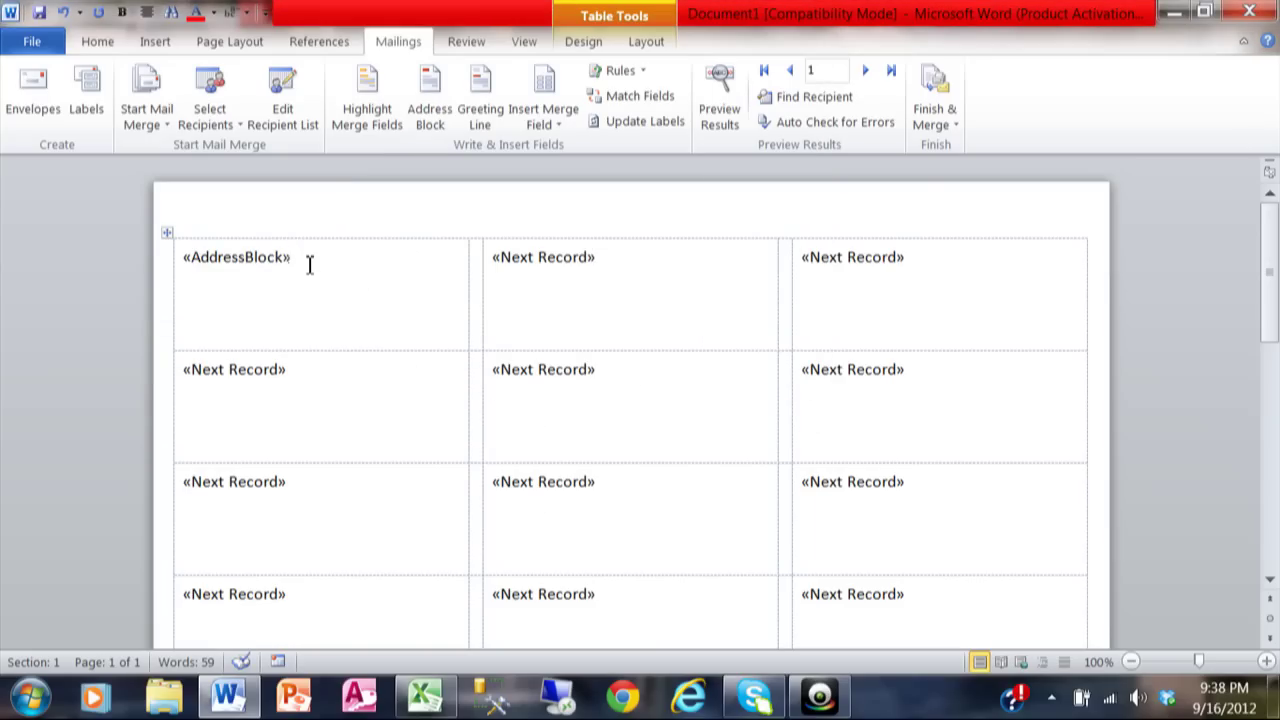
click(662, 137)
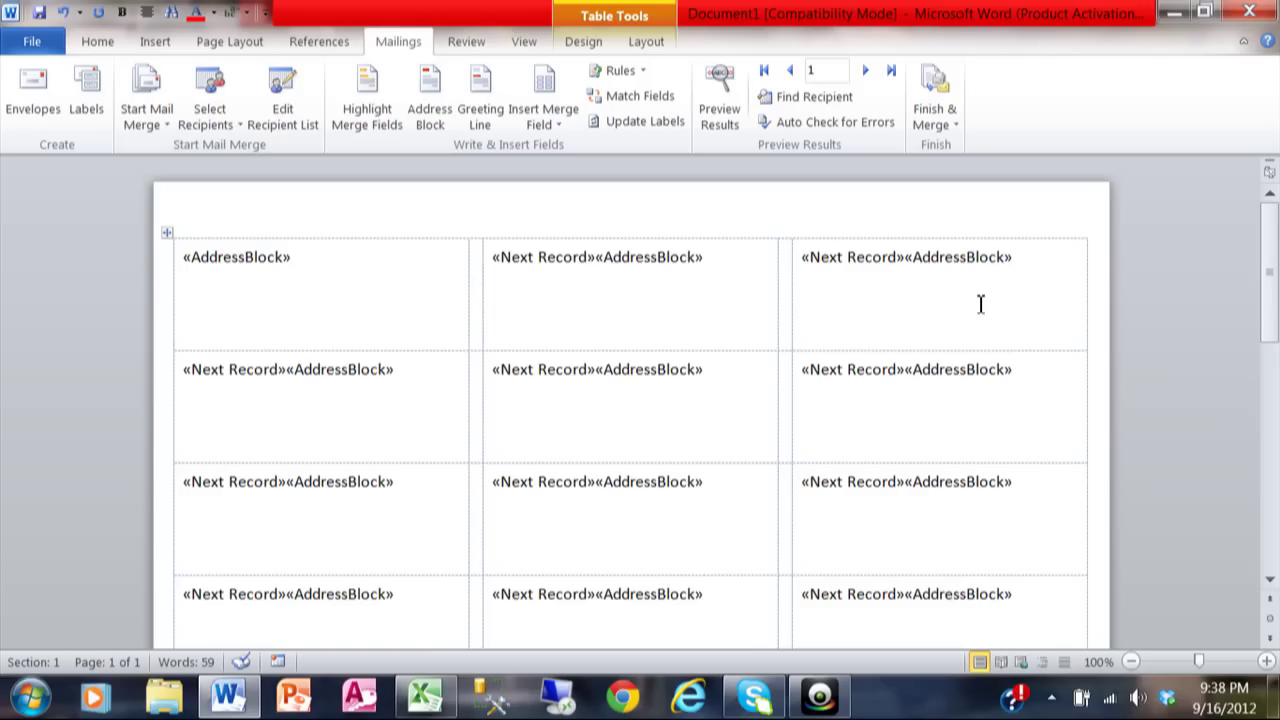
Merge all records into a new Labels1 document and scroll through the filled labels
click(947, 119)
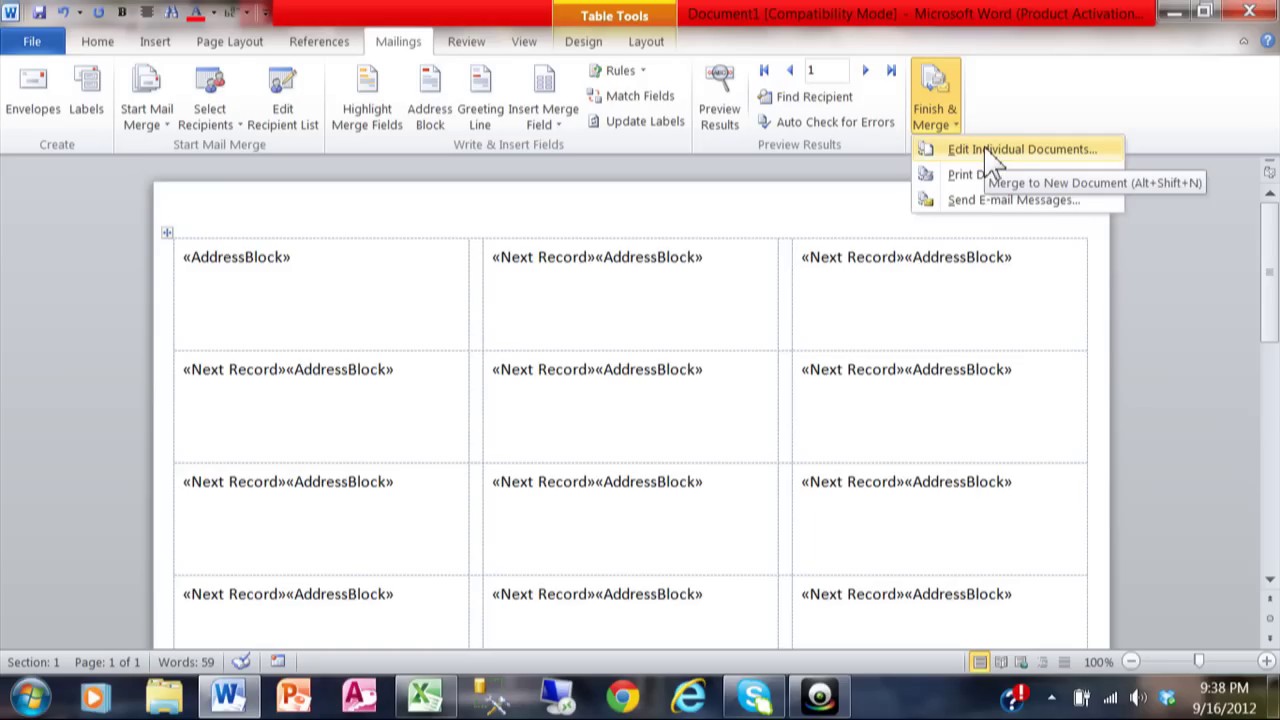
click(1006, 148)
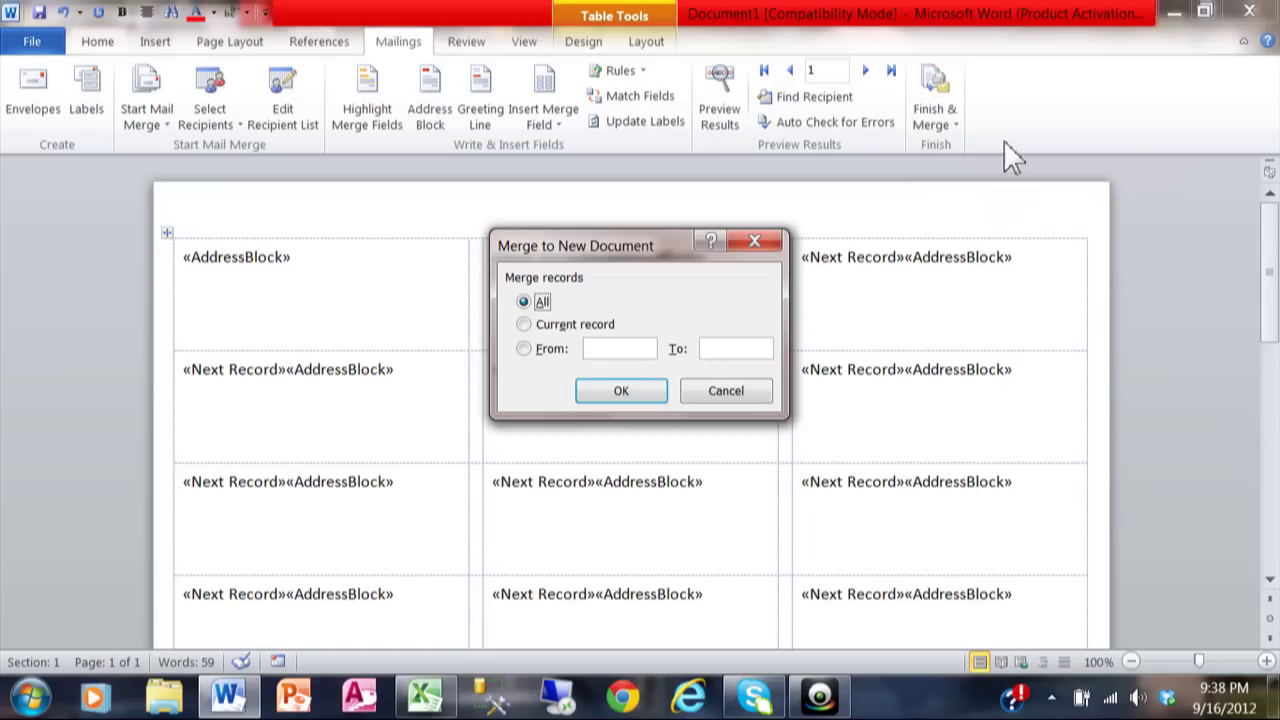
click(619, 398)
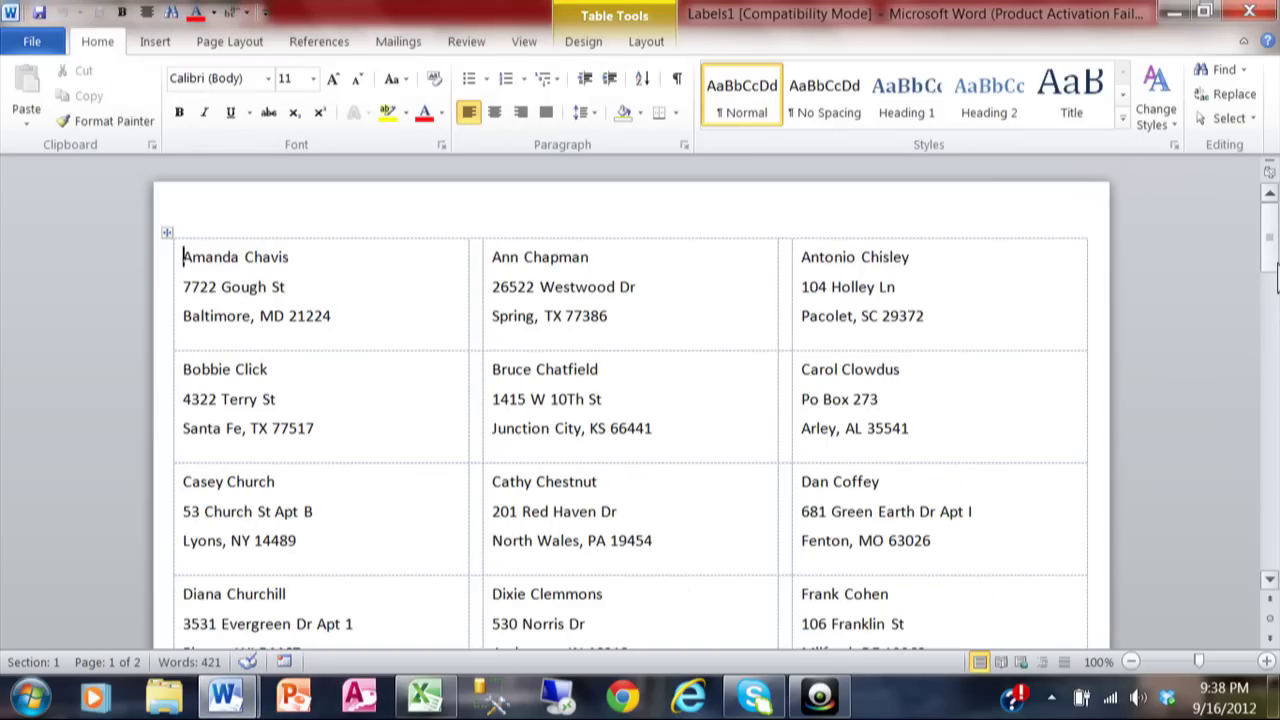
drag(1276, 283, 1276, 230)
click(424, 698)
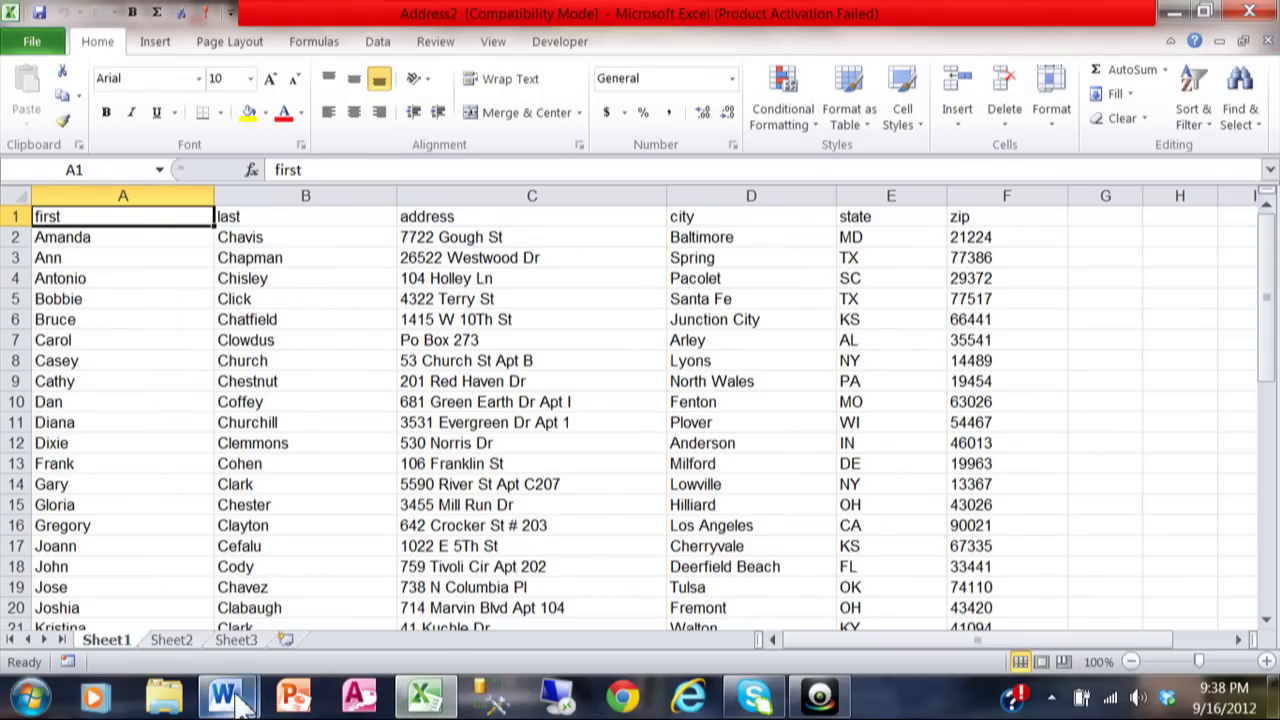
mouse_move(225, 698)
click(395, 497)
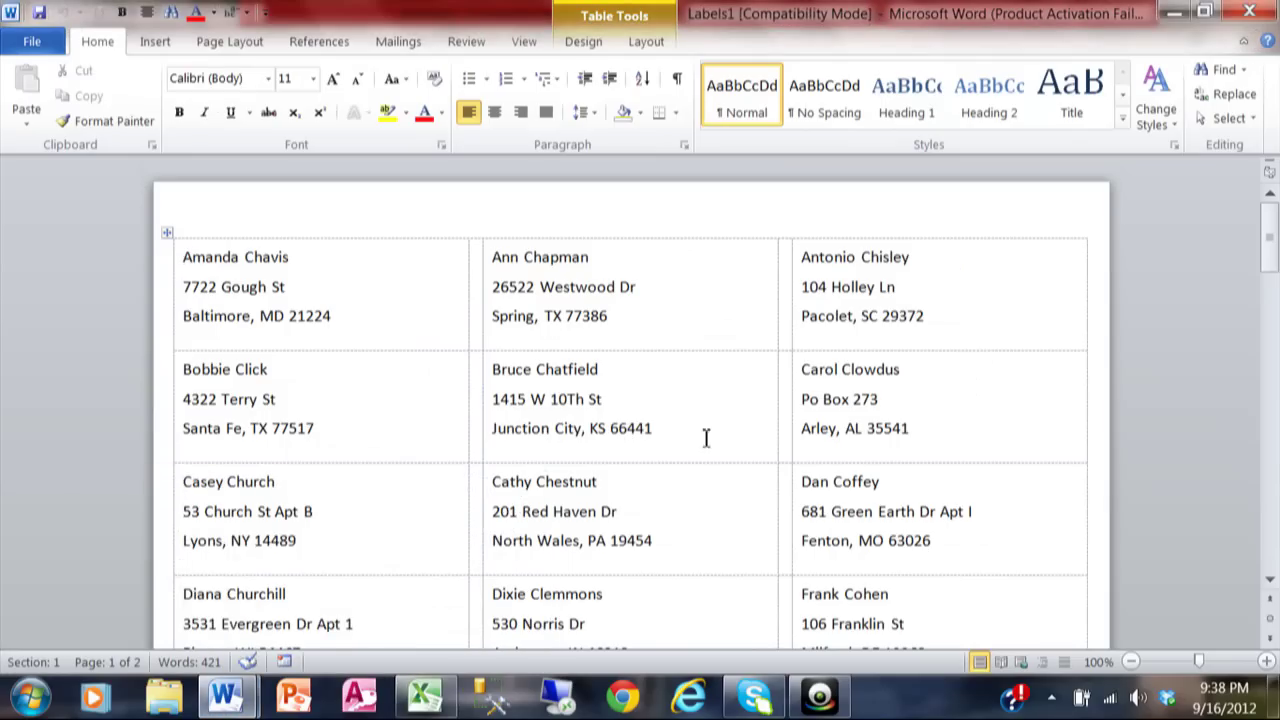